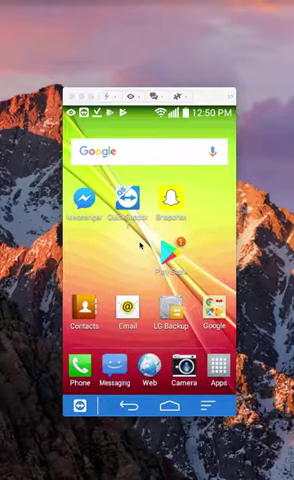
Bring up the mirrored Android home screen to reach the Messenger app icon
{"action": "key", "text": "ctrl+Up"}
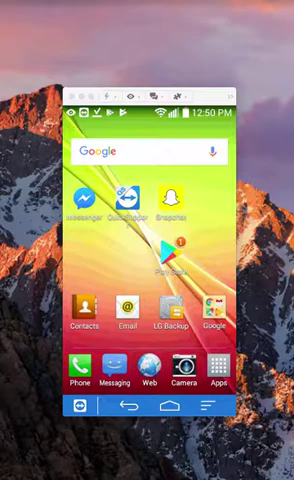
{"action": "left_click", "coordinate": [84, 200]}
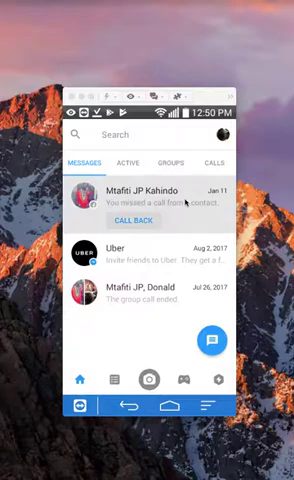
Choose Delete for the Jan 11 missed-call conversation to bring up its confirmation
{"action": "left_click", "coordinate": [185, 203]}
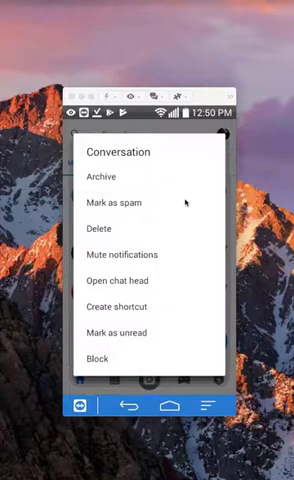
{"action": "key", "text": "Down"}
{"action": "key", "text": "Return"}
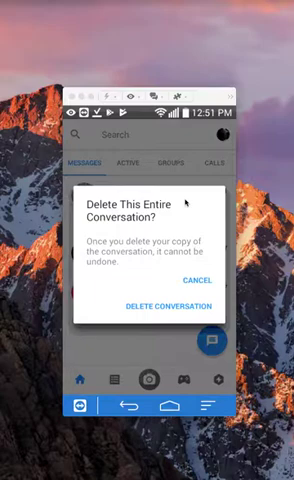
Confirm DELETE CONVERSATION for the Jan 11 missed-call chat
{"action": "left_click", "coordinate": [155, 307]}
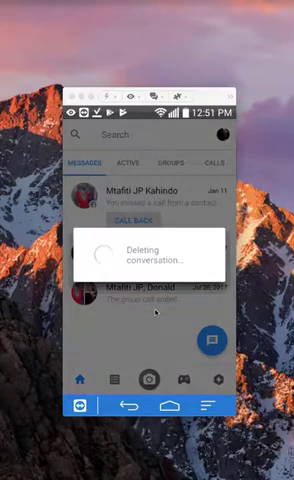